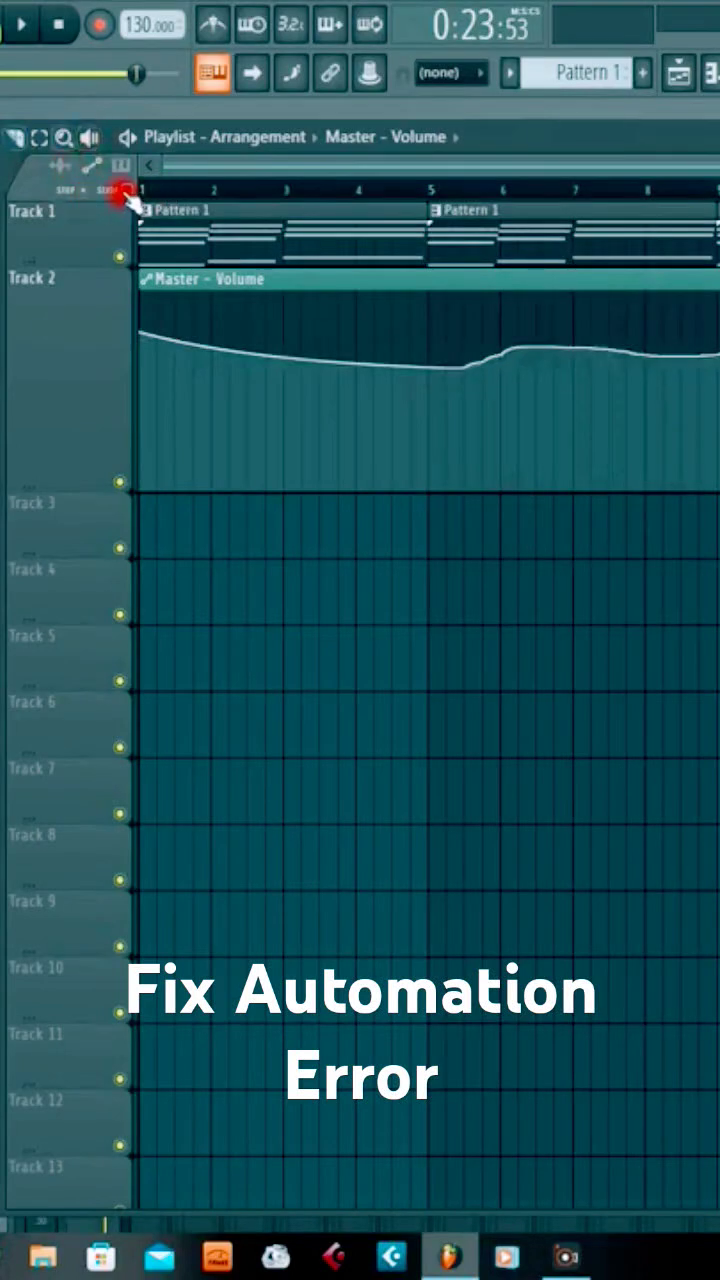
# Show the Master - Volume clip's points and paint a curve that falls, then levels off.
pyautogui.click(120, 191)
pyautogui.click(228, 356)
pyautogui.moveTo(258, 370)
pyautogui.mouseDown()
pyautogui.moveTo(346, 397)
pyautogui.moveTo(531, 406)
pyautogui.moveTo(710, 400)
pyautogui.mouseUp()
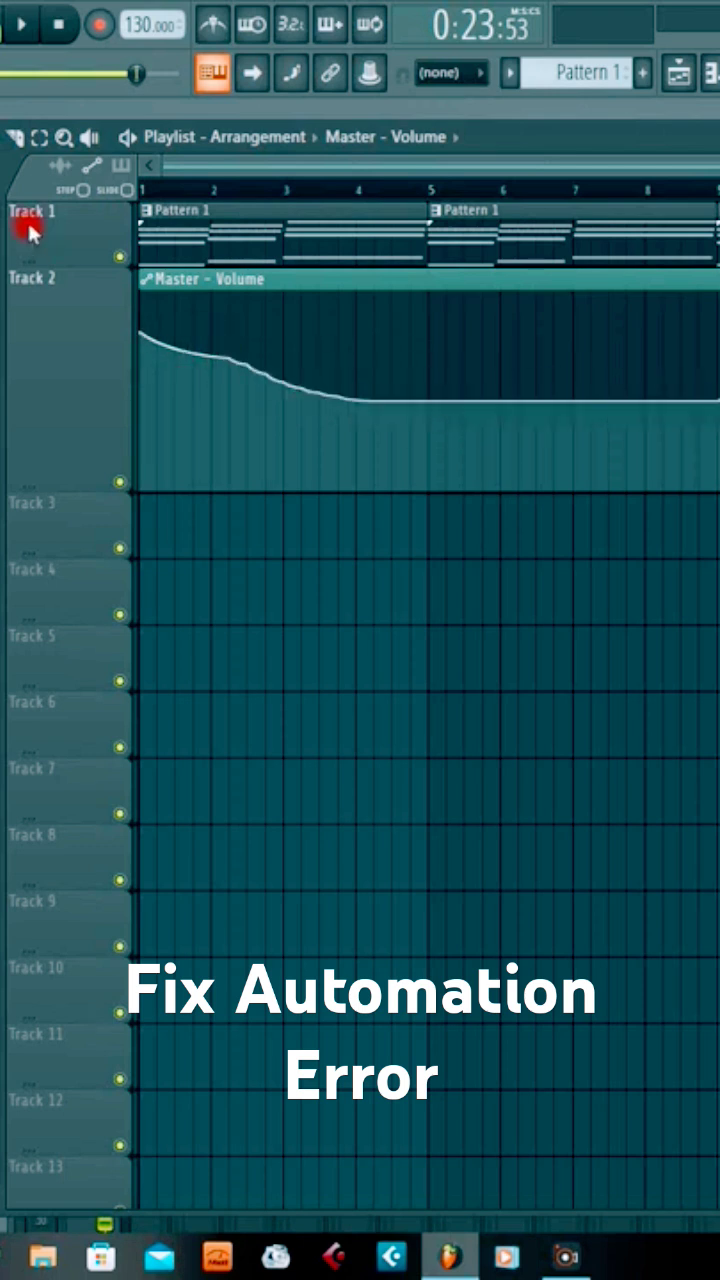
# Paint gently rising volume points on the Master - Volume clip from bar 5 toward bar 7.
pyautogui.rightClick(425, 405)
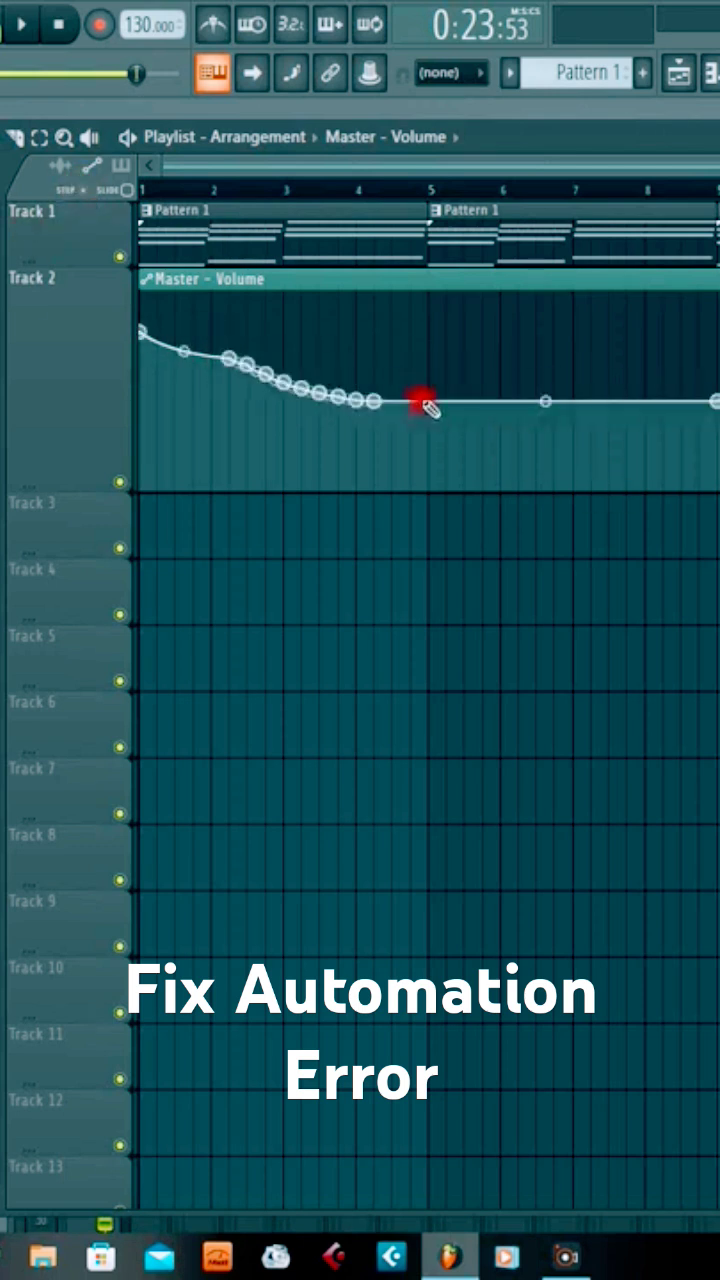
pyautogui.moveTo(425, 405)
pyautogui.mouseDown()
pyautogui.moveTo(543, 380)
pyautogui.moveTo(715, 378)
pyautogui.mouseUp()
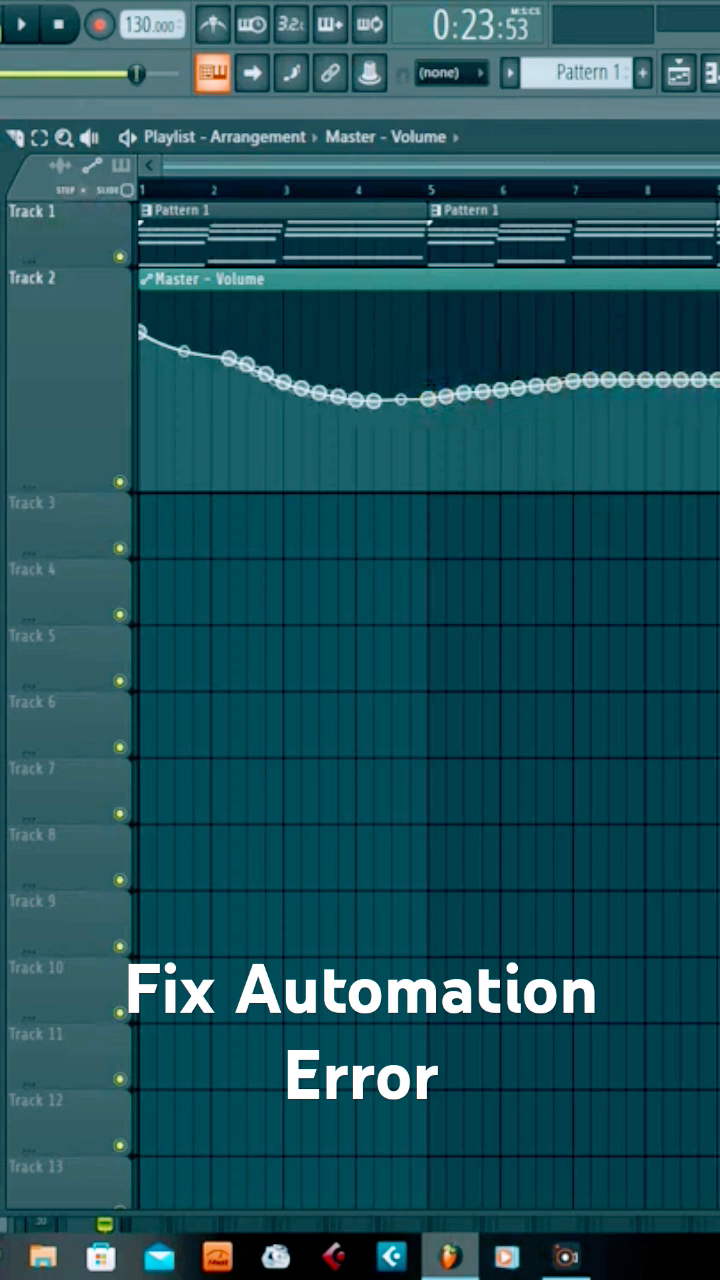
pyautogui.click(88, 191)
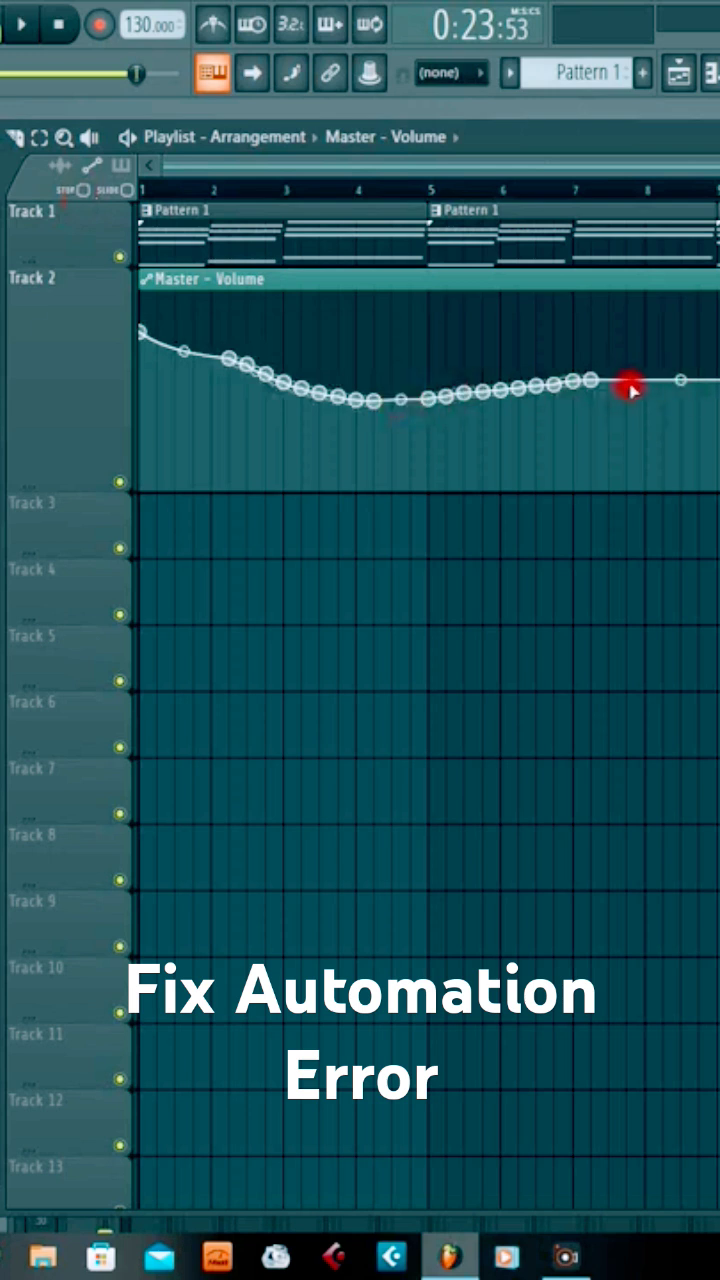
# Lower the bar-8 point, raise the last point, delete the clip, and open Master - Volume channel options.
pyautogui.moveTo(648, 385); pyautogui.dragTo(714, 431)
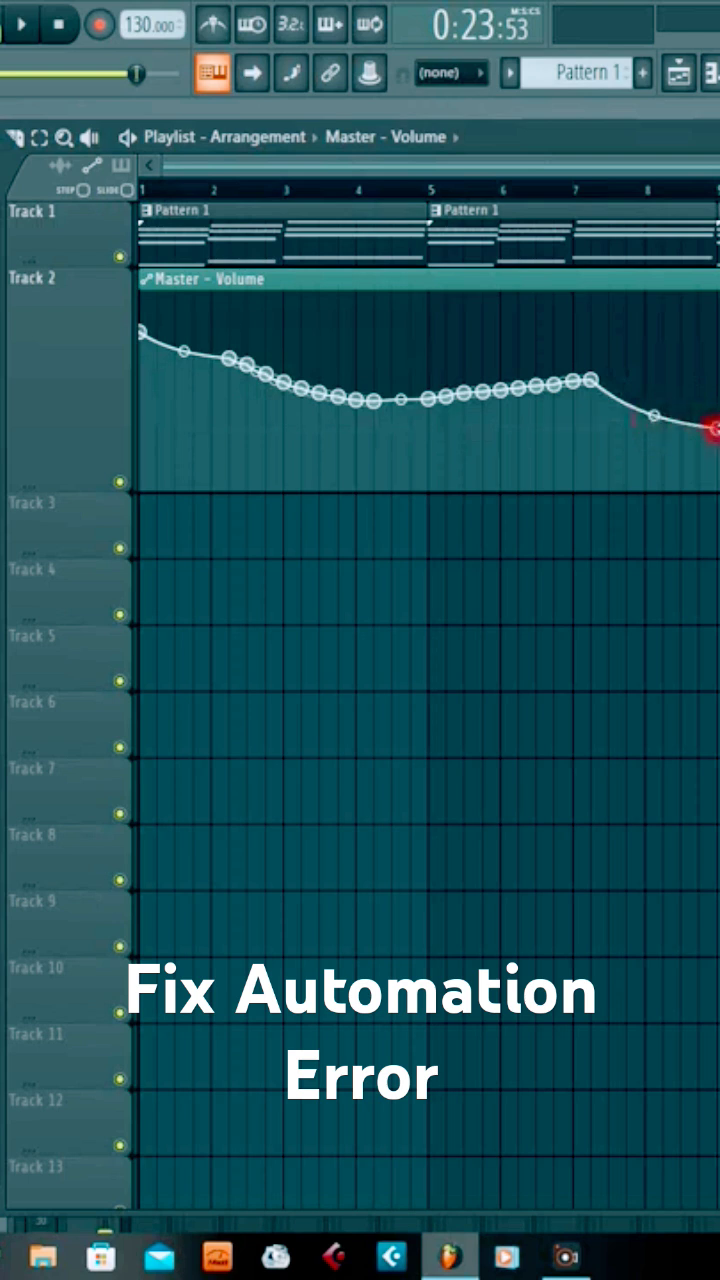
pyautogui.moveTo(714, 429); pyautogui.dragTo(688, 404)
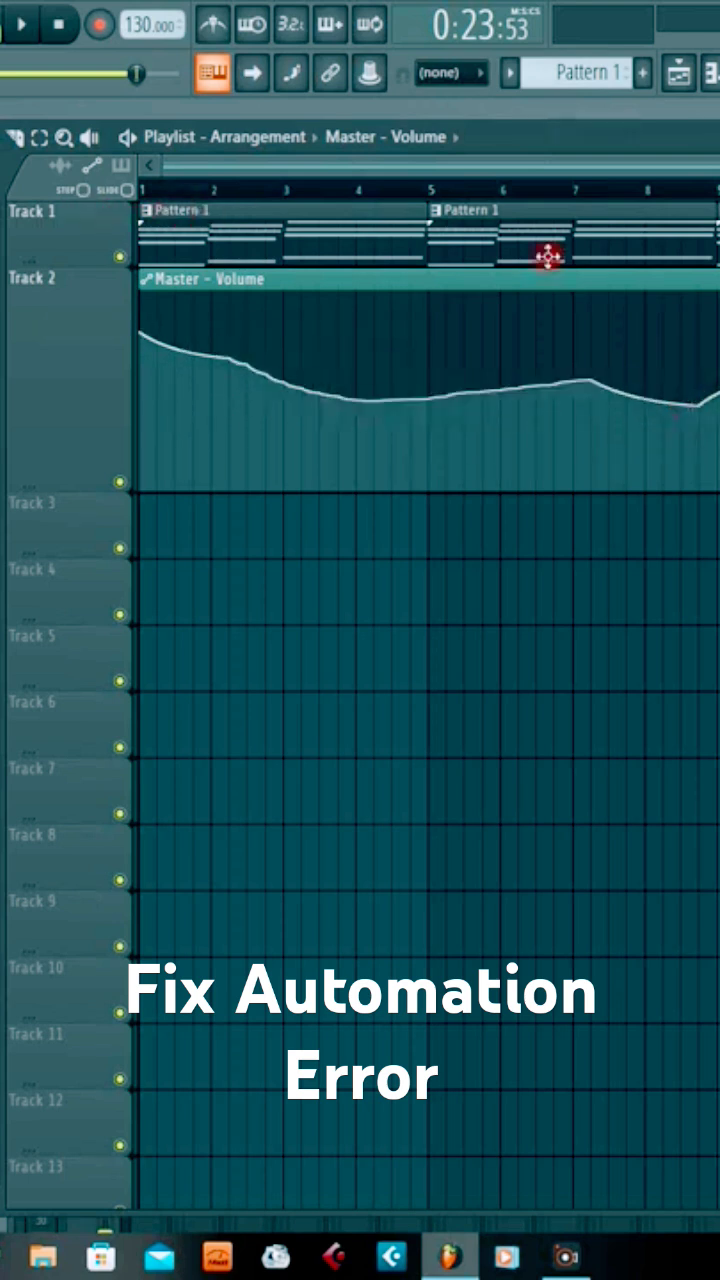
pyautogui.rightClick(616, 284)
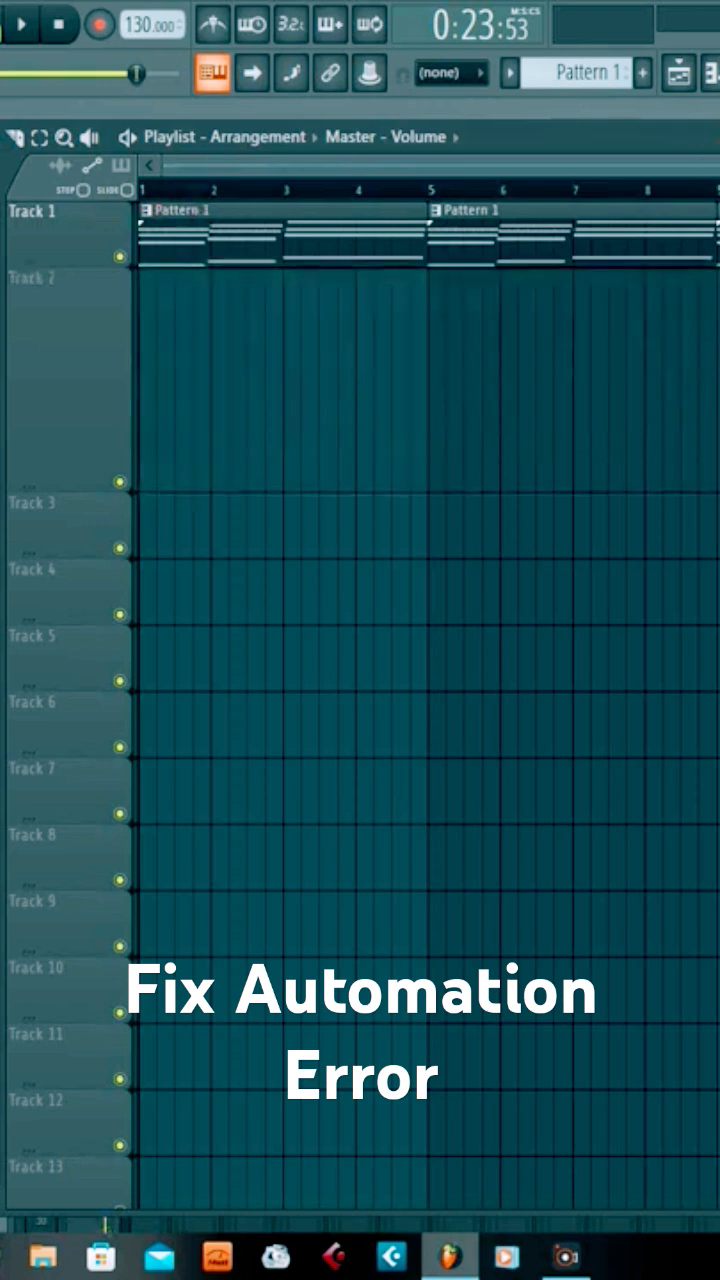
pyautogui.press('F6')
pyautogui.rightClick(285, 965)
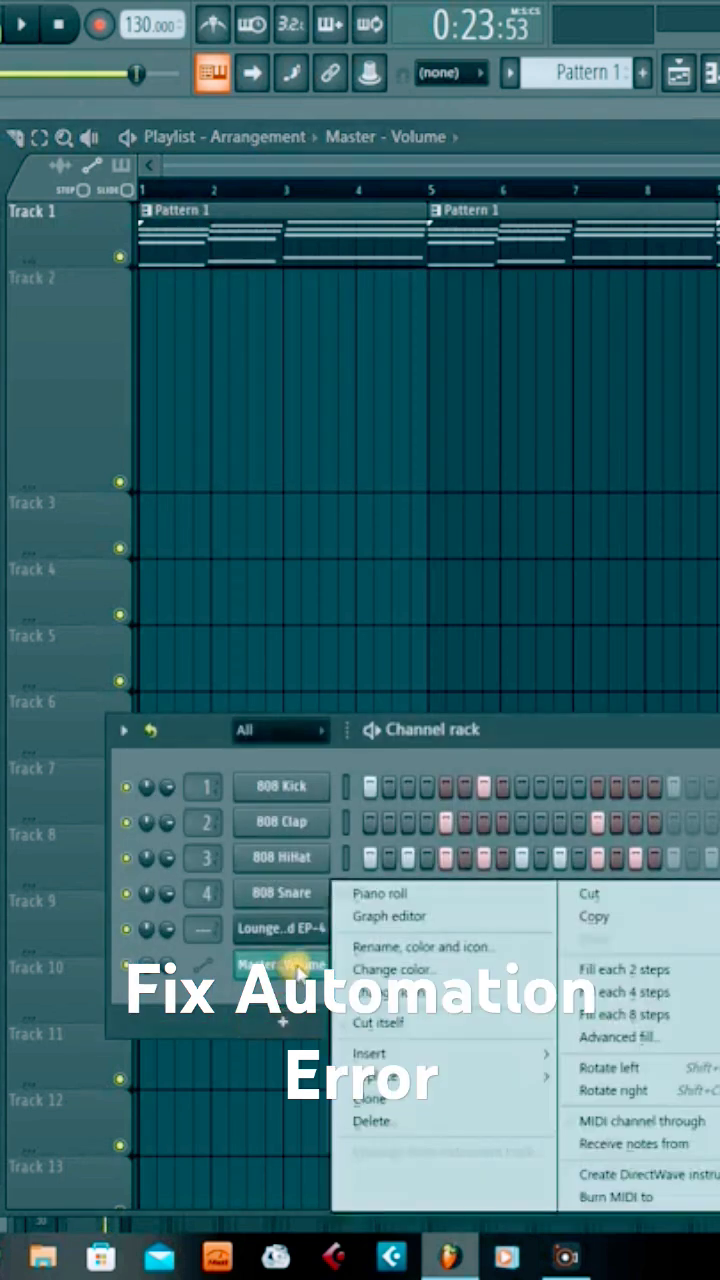